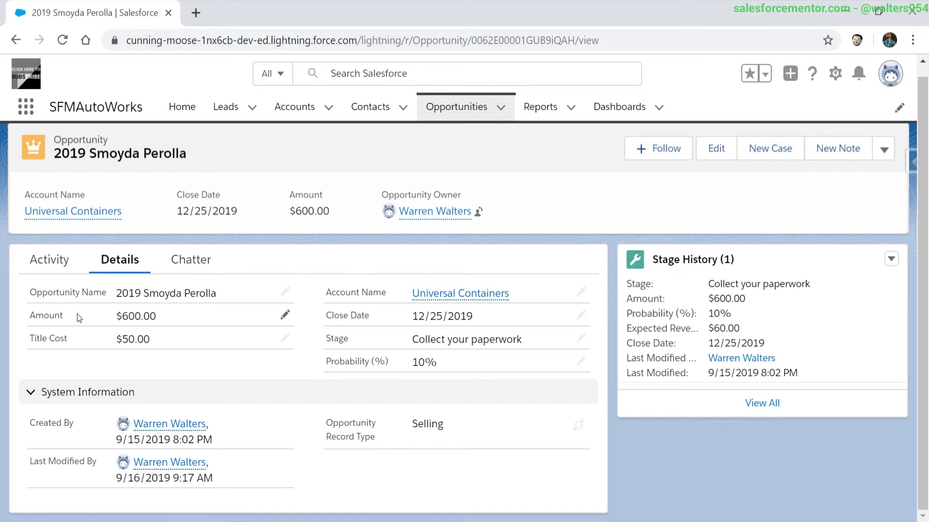
# Review the name, Amount and Title Cost values in the opportunity record's details
pyautogui.moveTo(115, 293); pyautogui.dragTo(233, 289)
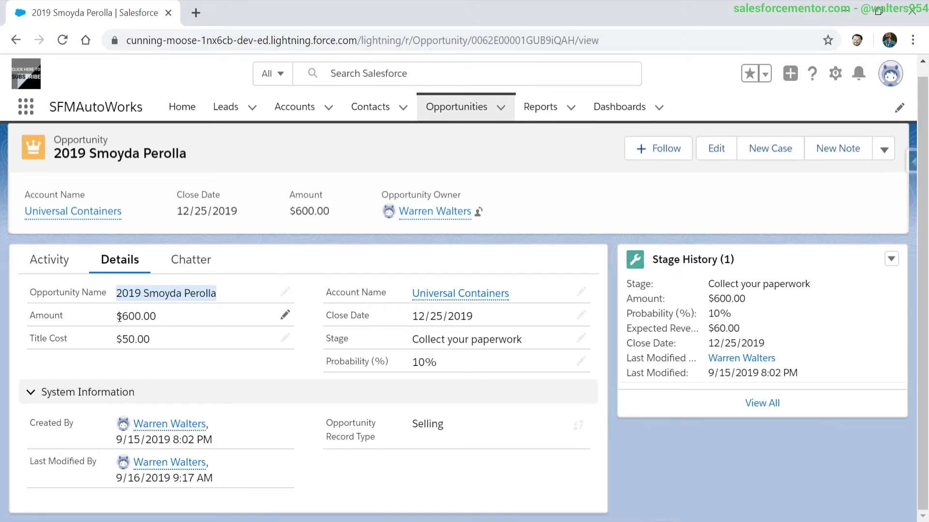
pyautogui.moveTo(118, 316); pyautogui.dragTo(165, 320)
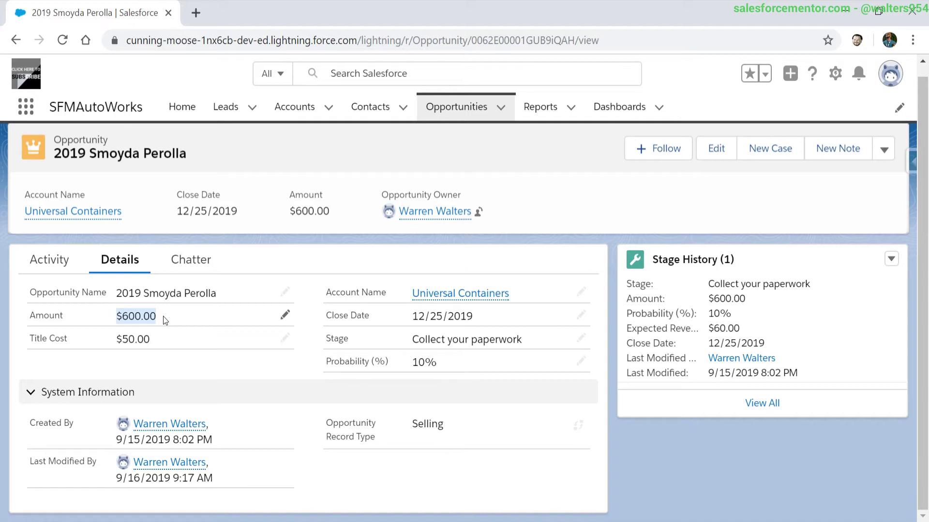
pyautogui.moveTo(156, 340); pyautogui.dragTo(116, 345)
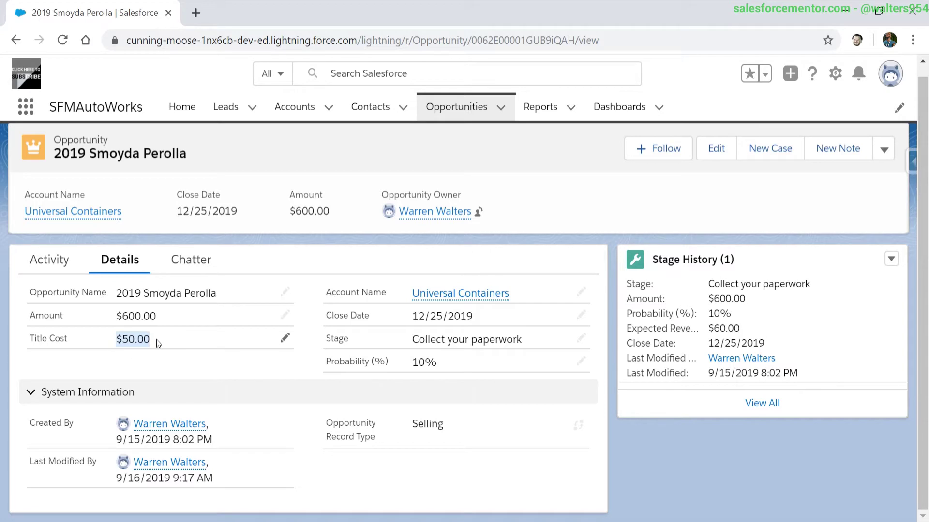
pyautogui.click(118, 319)
# Go to Setup's Object Manager and open the Opportunity object's Fields & Relationships
pyautogui.click(836, 74)
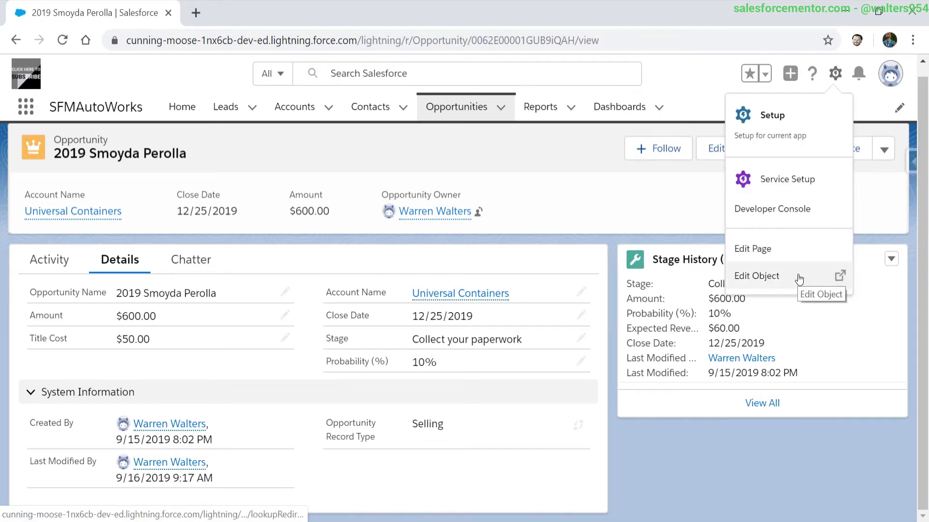
pyautogui.click(792, 119)
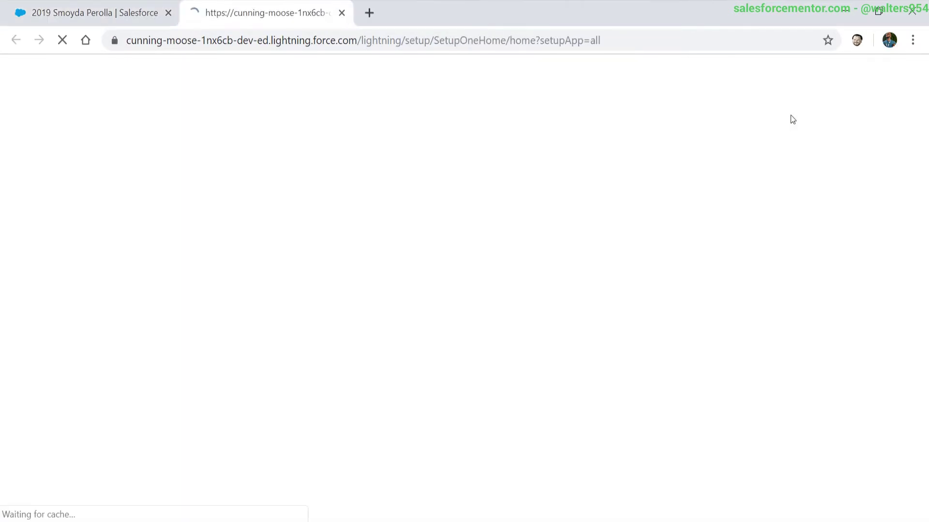
pyautogui.click(178, 104)
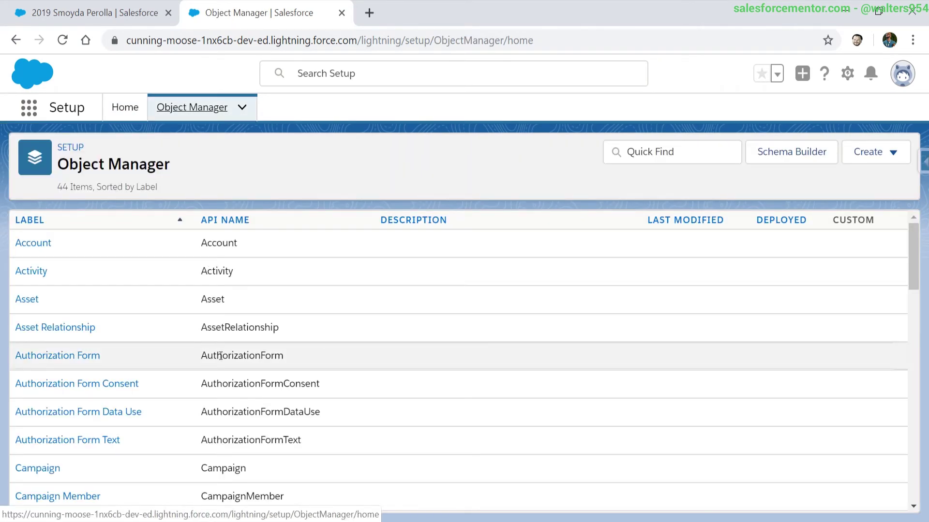
pyautogui.scroll(-18, 220, 356)
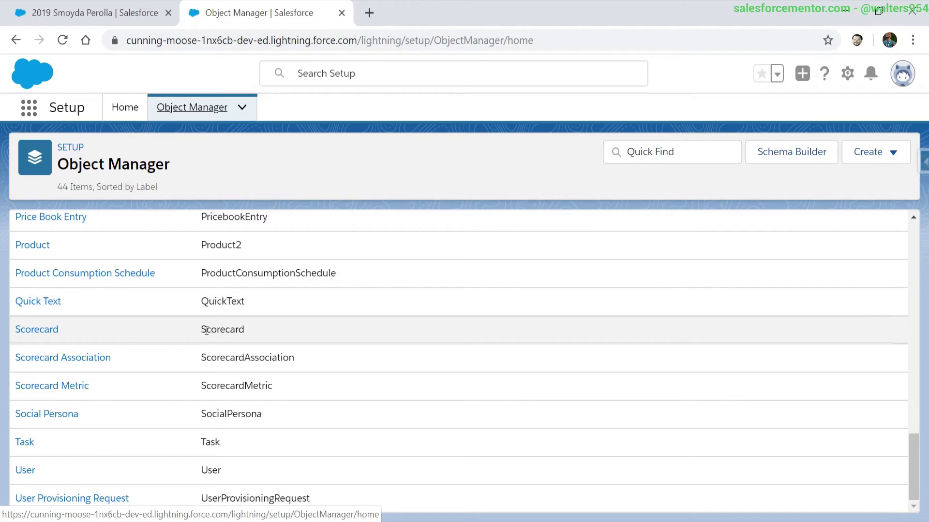
pyautogui.scroll(6, 207, 330)
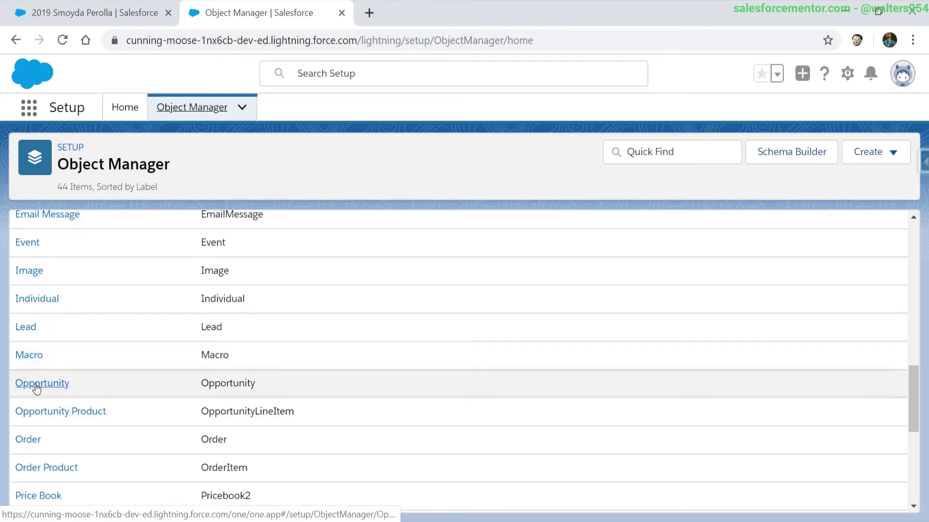
pyautogui.click(36, 385)
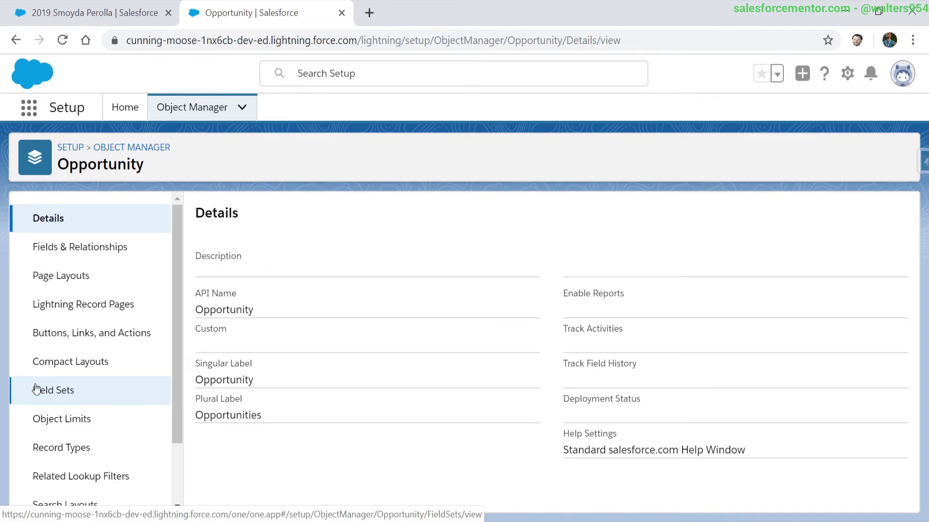
pyautogui.click(46, 248)
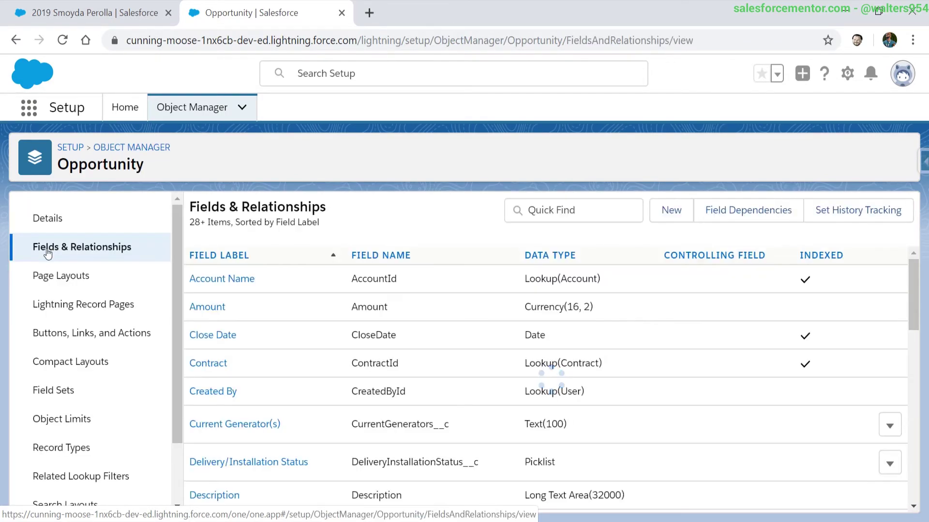
# Start a new custom field of type Formula on Opportunity and label it Net Income
pyautogui.click(669, 212)
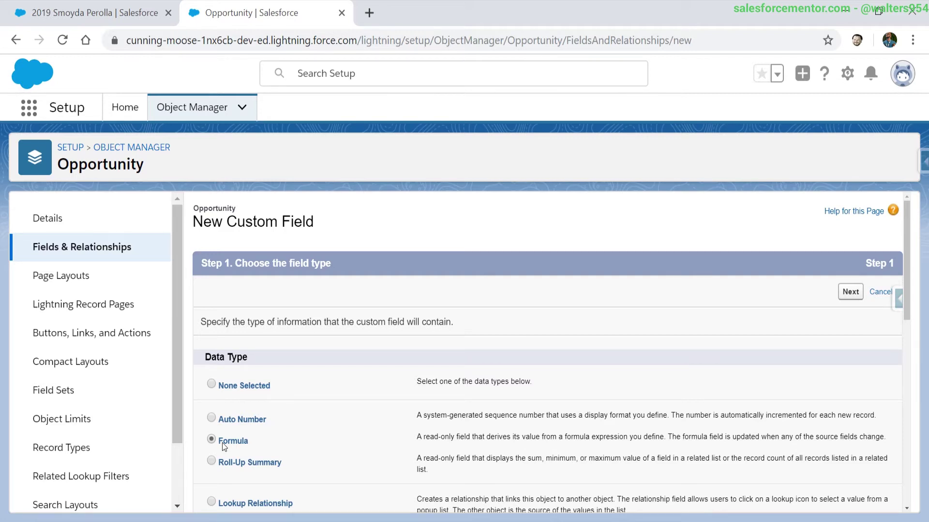
pyautogui.click(850, 293)
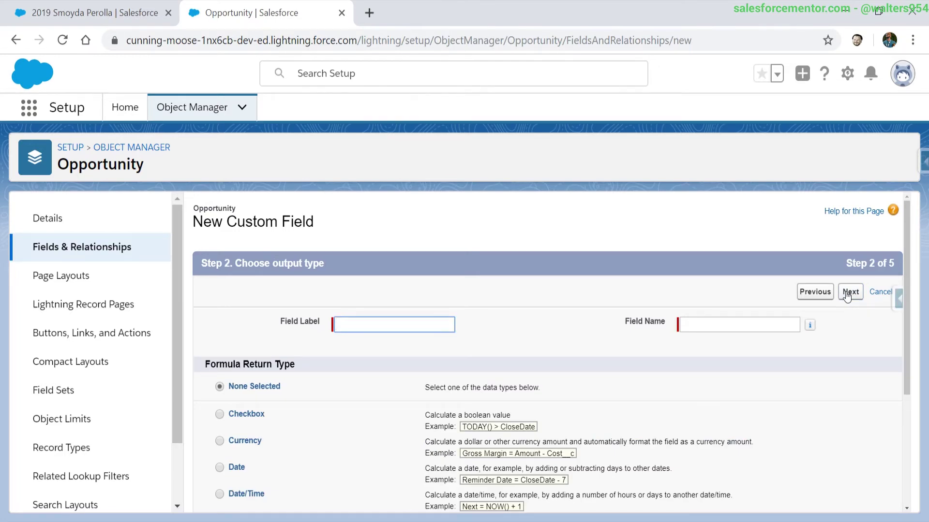
pyautogui.write('Net Income')
pyautogui.click(549, 330)
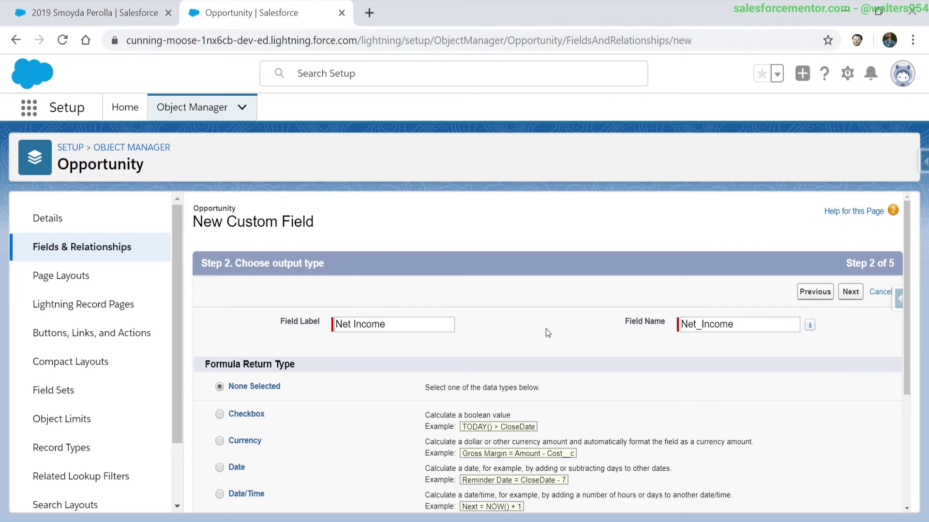
# Choose Currency as the formula return type and continue to the formula entry step
pyautogui.scroll(-3, 546, 331)
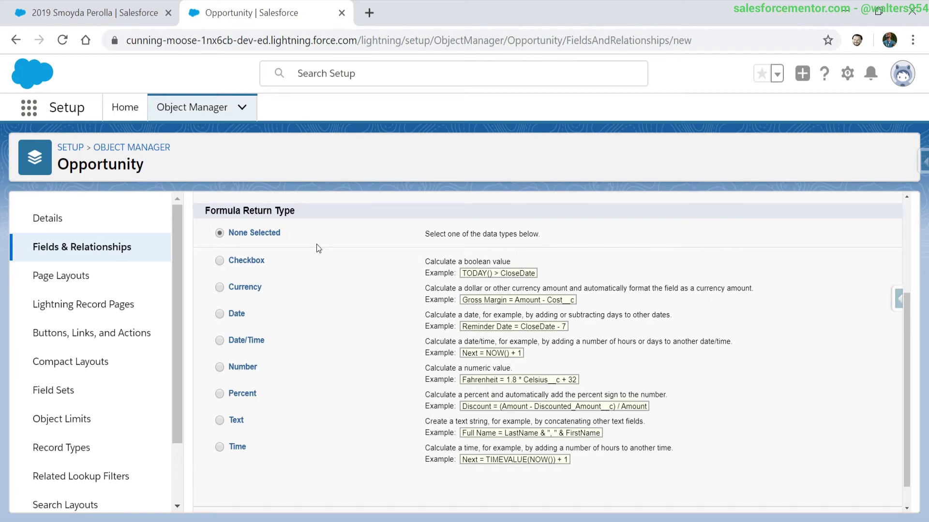
pyautogui.click(238, 288)
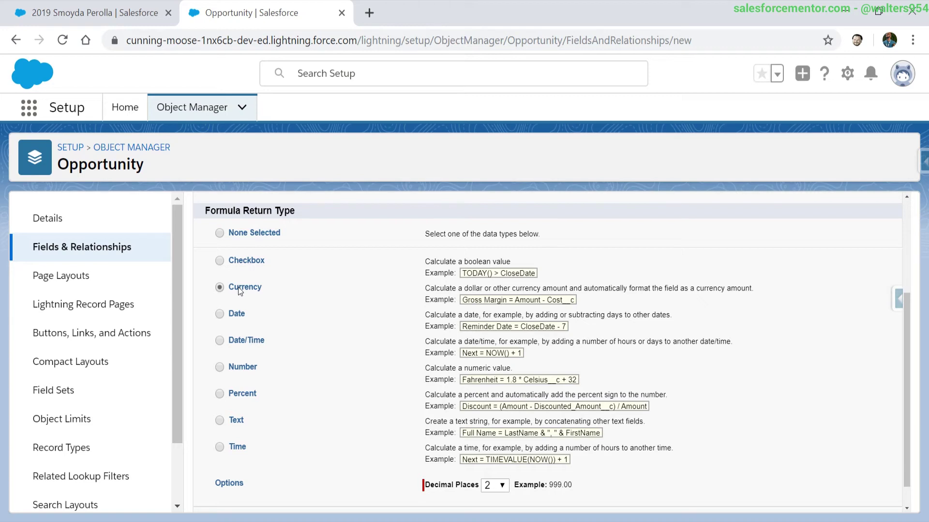
pyautogui.scroll(3, 293, 316)
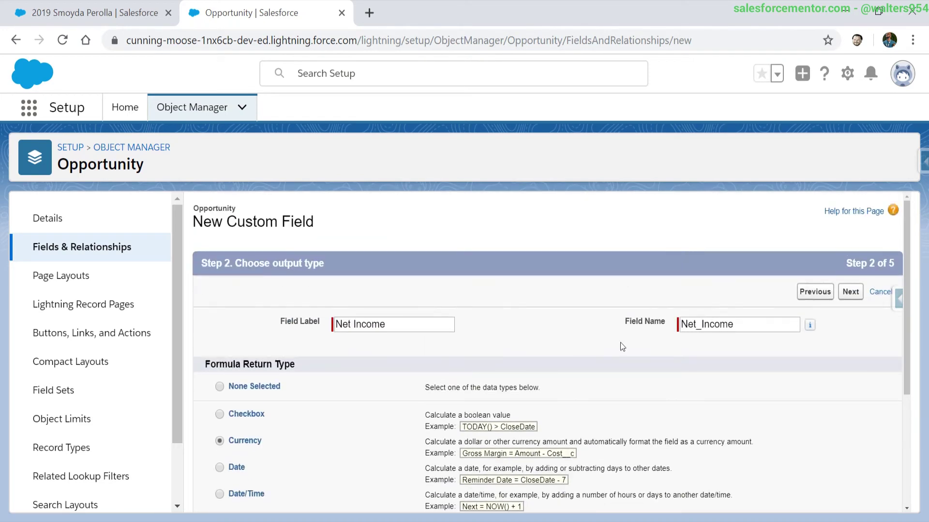
pyautogui.click(847, 292)
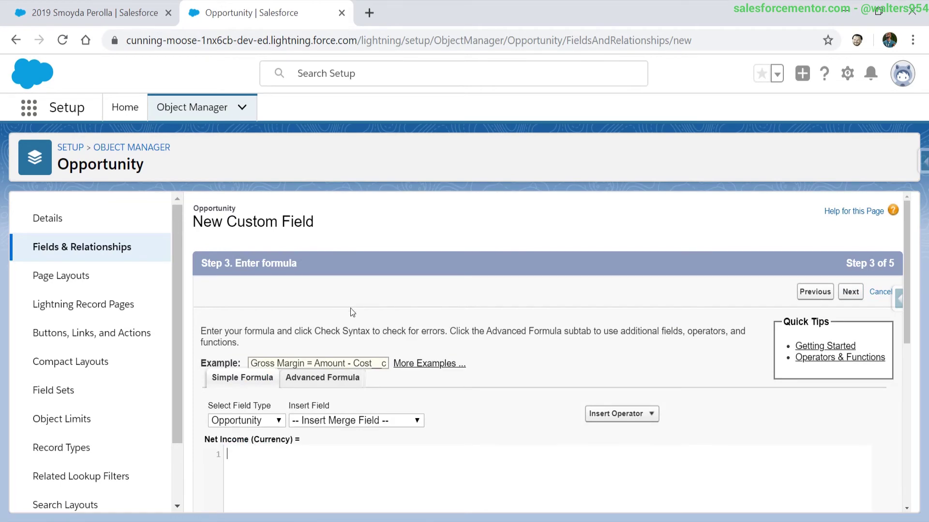
# Examine the field types, merge fields and operators offered for building a simple formula
pyautogui.scroll(-3, 350, 308)
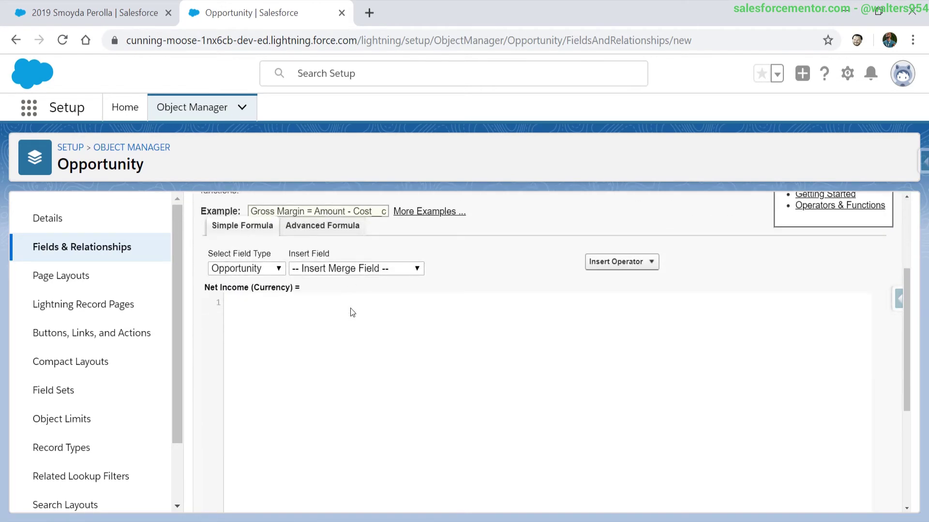
pyautogui.click(247, 274)
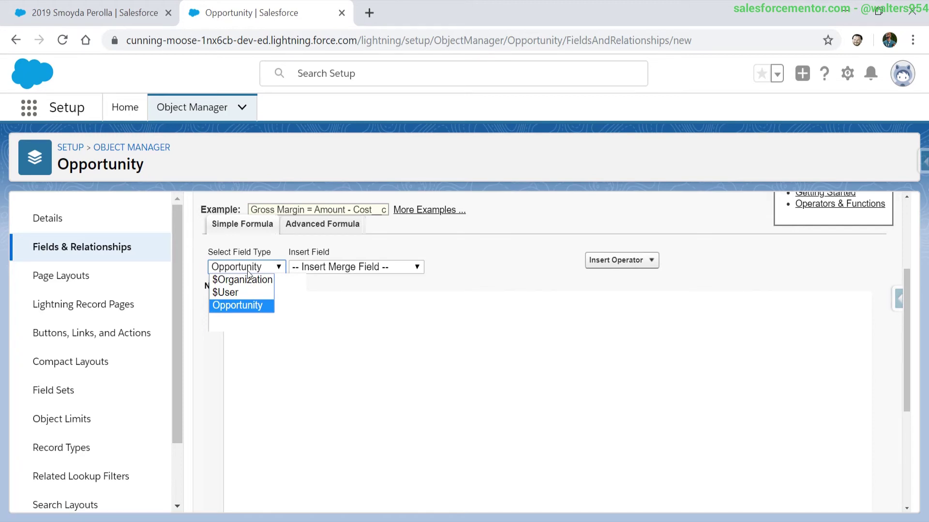
pyautogui.click(248, 272)
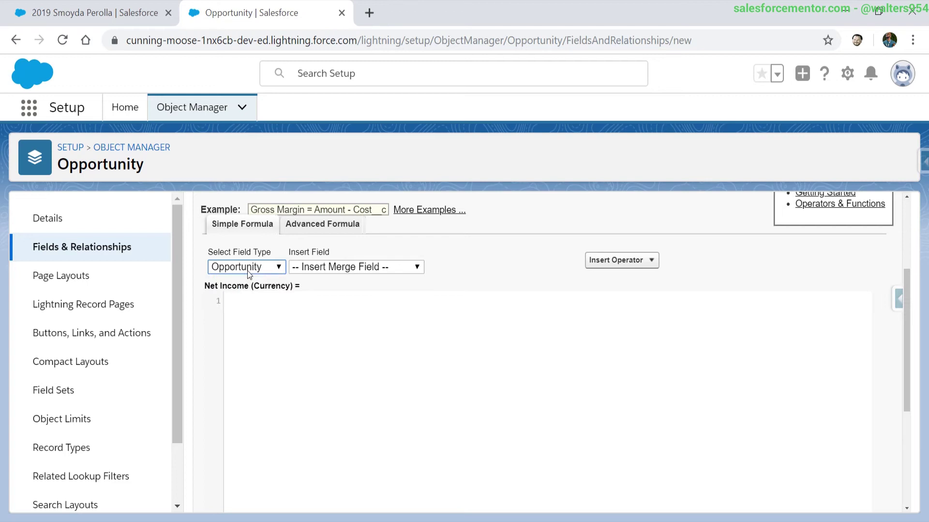
pyautogui.click(345, 269)
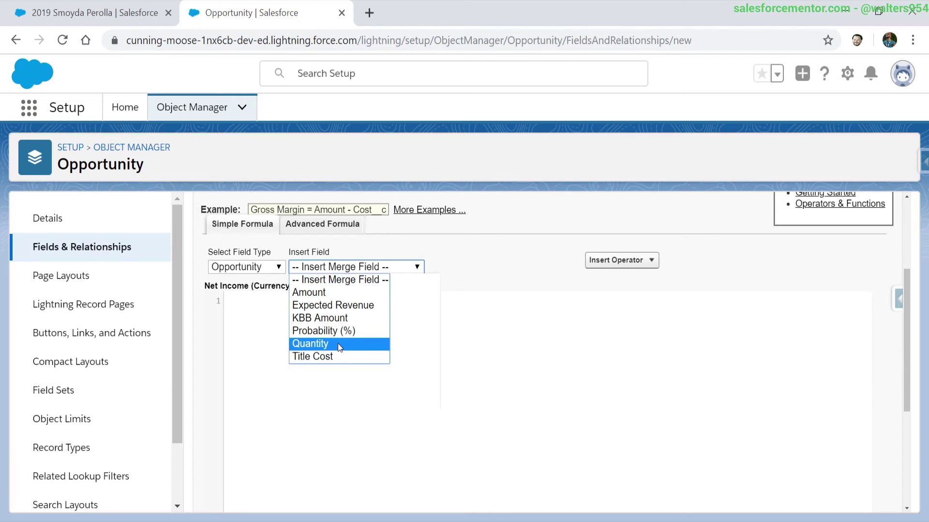
pyautogui.click(647, 261)
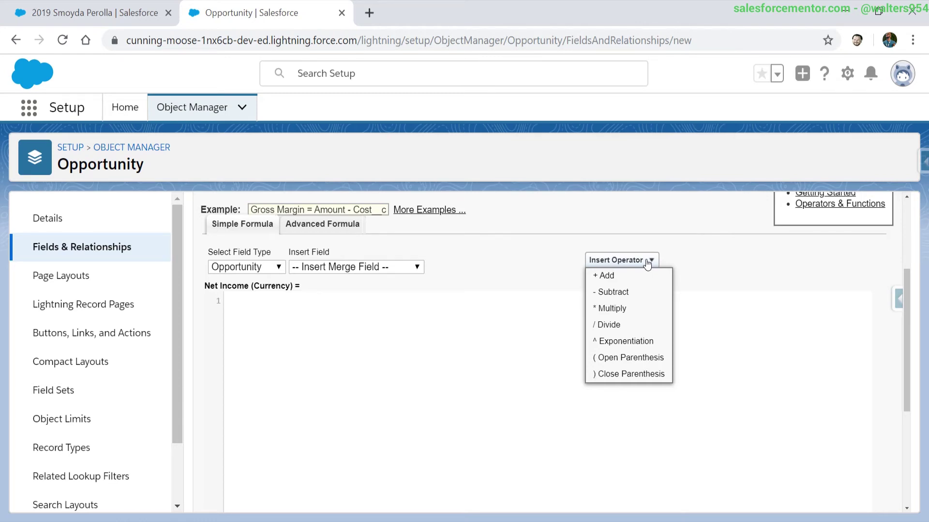
pyautogui.click(280, 318)
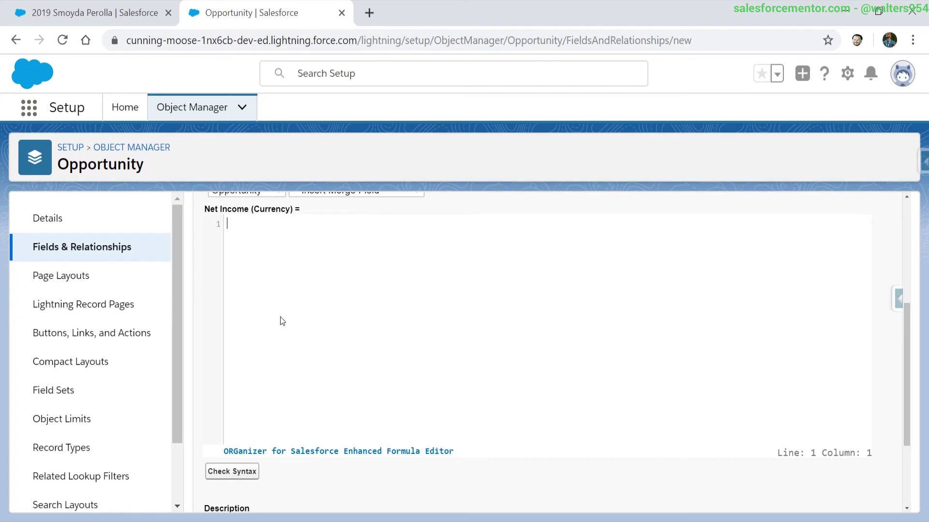
# Run a syntax check on the empty formula and read the resulting message
pyautogui.scroll(-3, 280, 321)
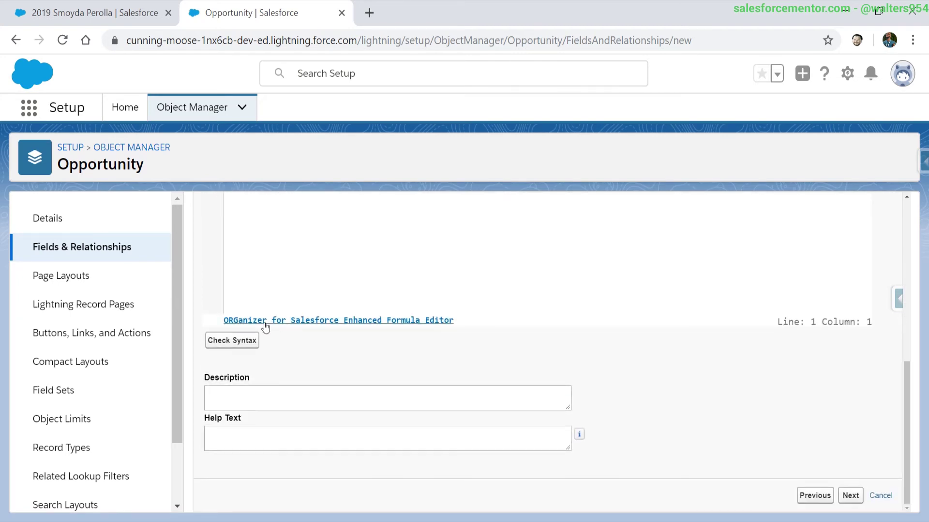
pyautogui.click(230, 341)
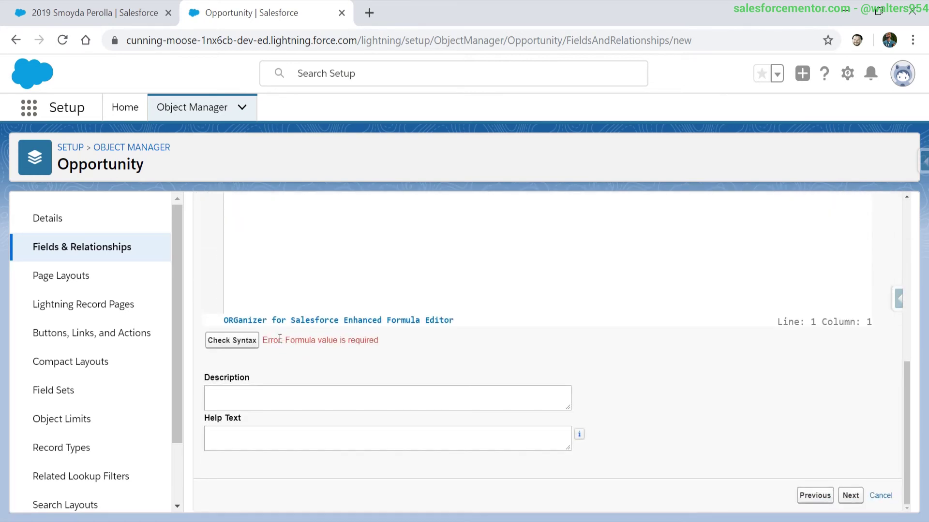
pyautogui.moveTo(278, 339); pyautogui.dragTo(390, 347)
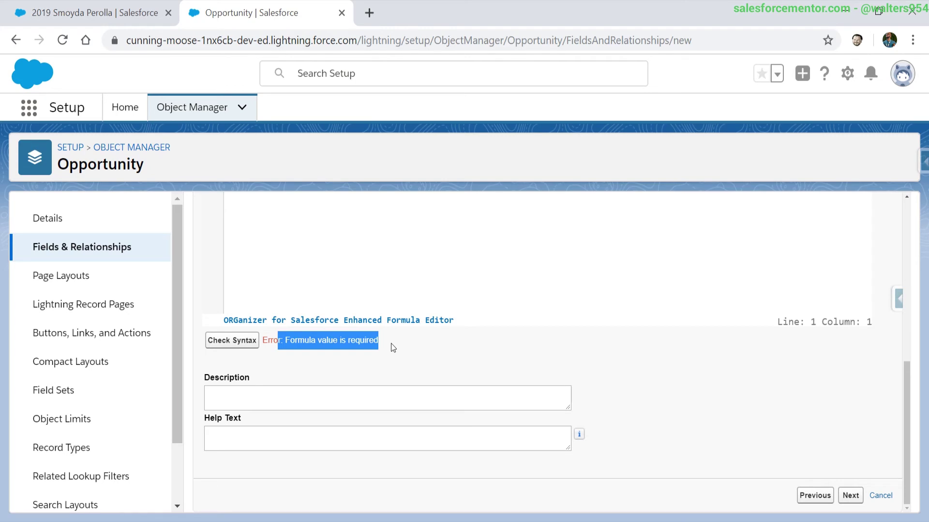
# Build the Net Income formula Amount - Title_Cost__c from the Amount and Title Cost merge fields and the Subtract operator
pyautogui.scroll(3, 439, 353)
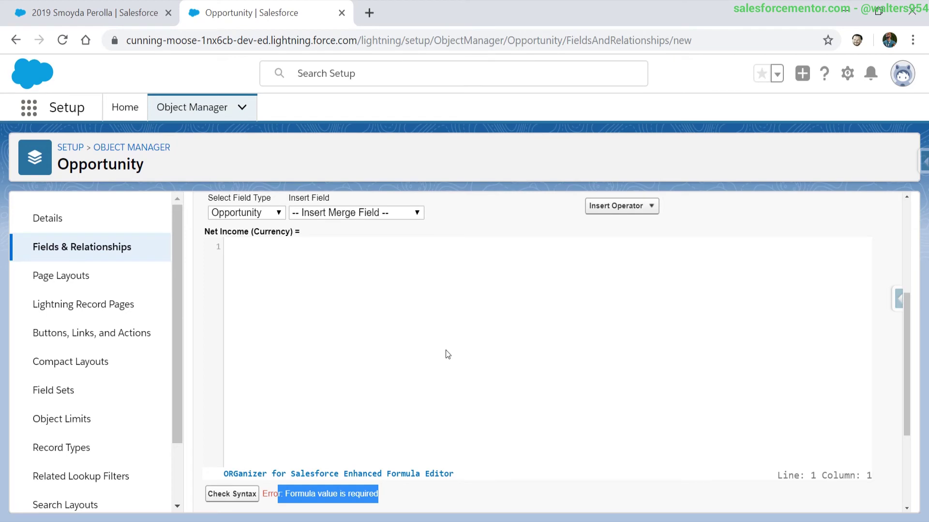
pyautogui.click(328, 214)
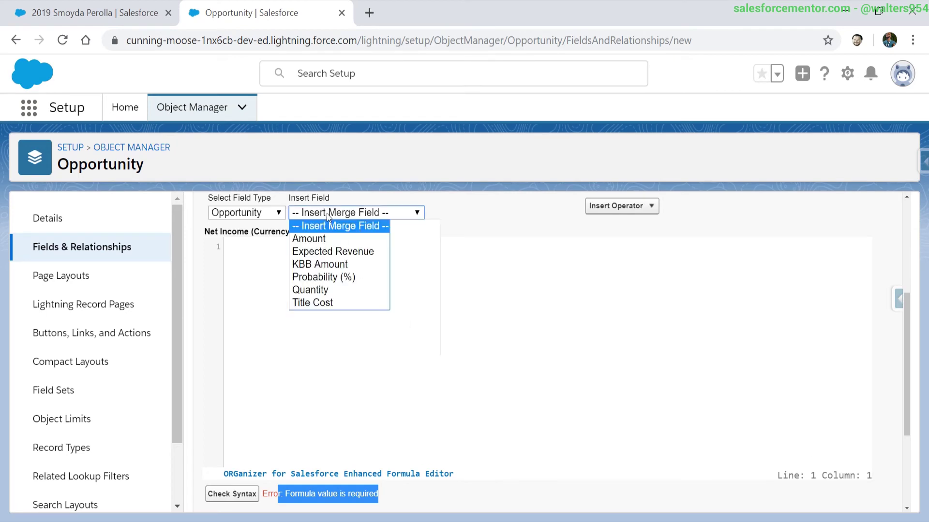
pyautogui.click(324, 241)
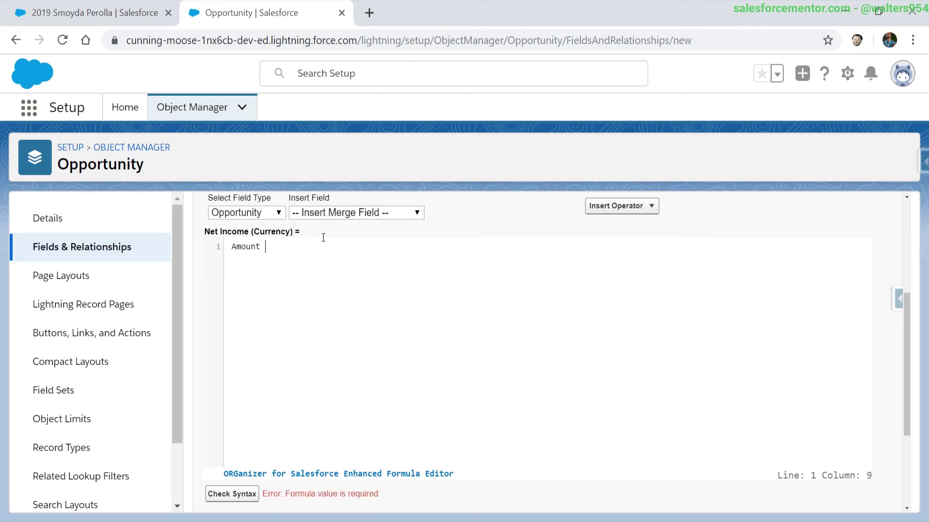
pyautogui.click(616, 206)
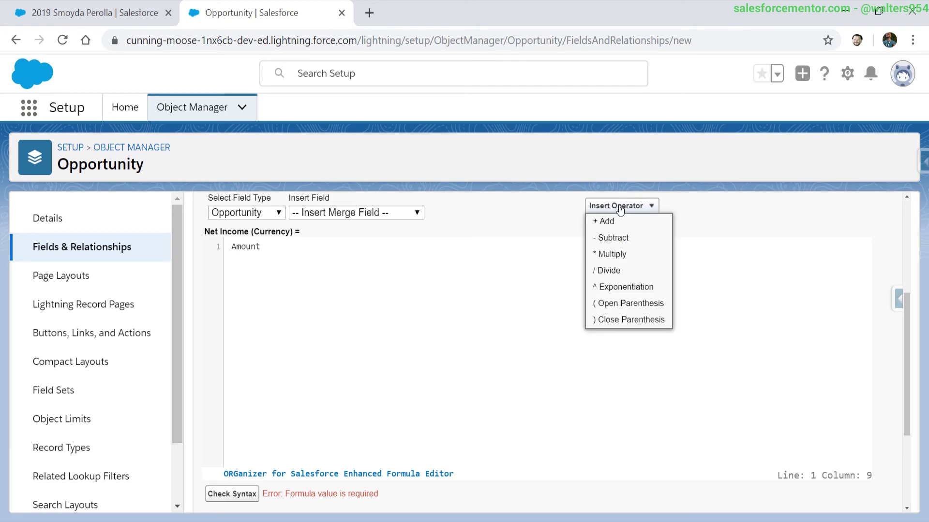
pyautogui.click(613, 238)
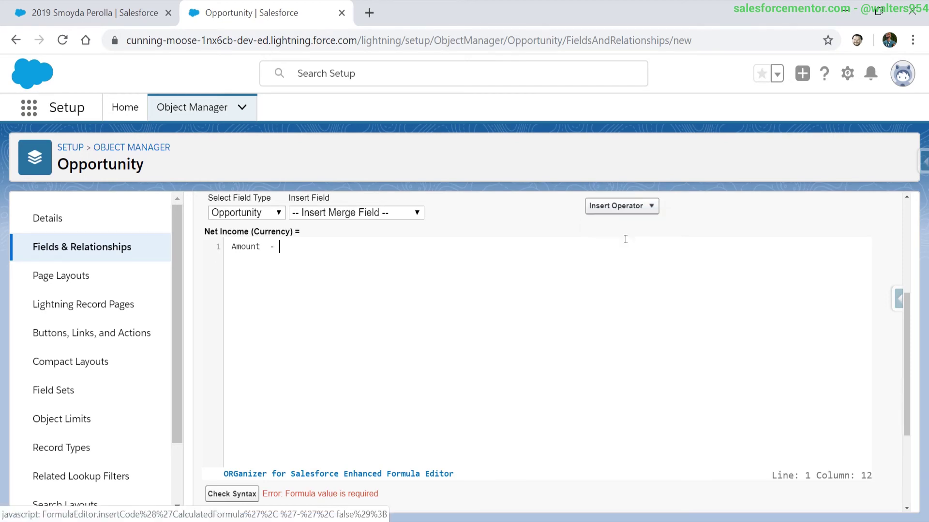
pyautogui.click(416, 213)
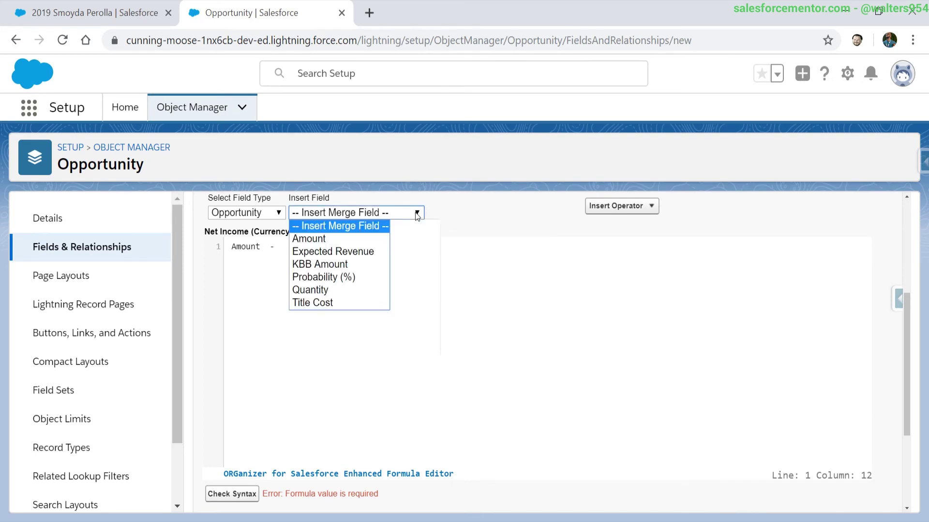
pyautogui.click(315, 302)
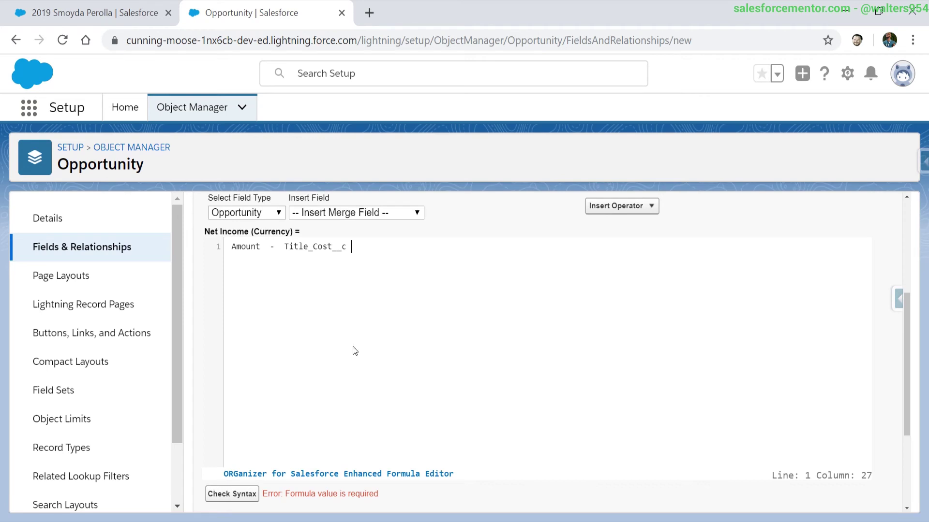
# Check the syntax of the completed Net Income formula
pyautogui.click(237, 494)
pyautogui.scroll(-5, 398, 387)
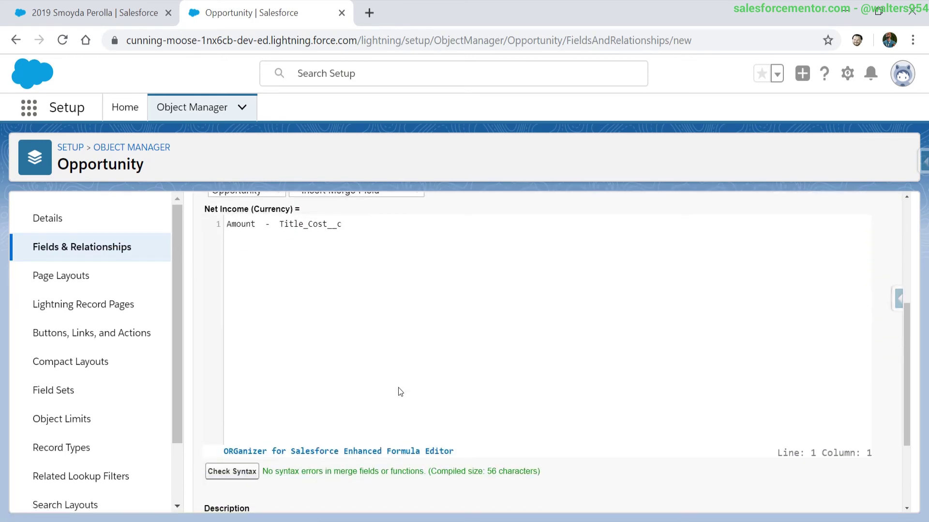
pyautogui.scroll(5, 399, 391)
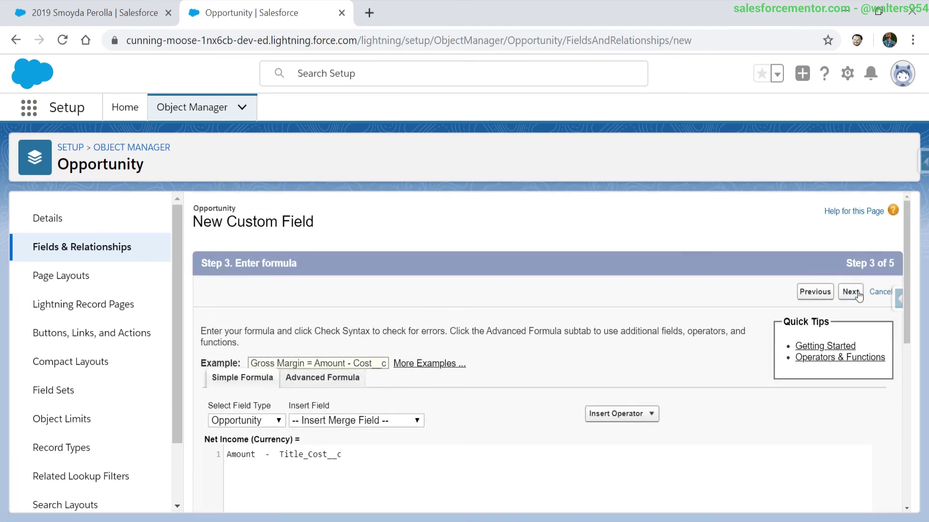
# Accept the default field-level security and page layouts for the Net Income field and save it
pyautogui.click(851, 291)
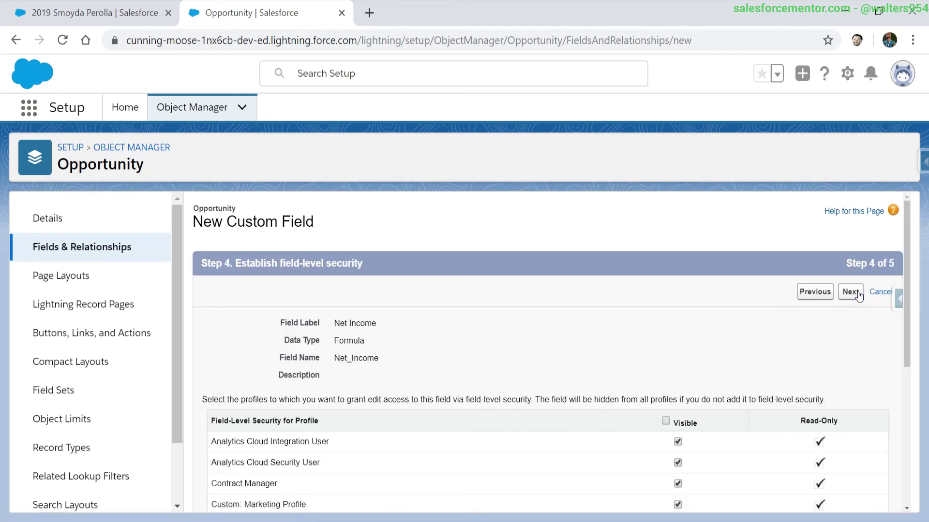
pyautogui.click(851, 292)
pyautogui.click(856, 293)
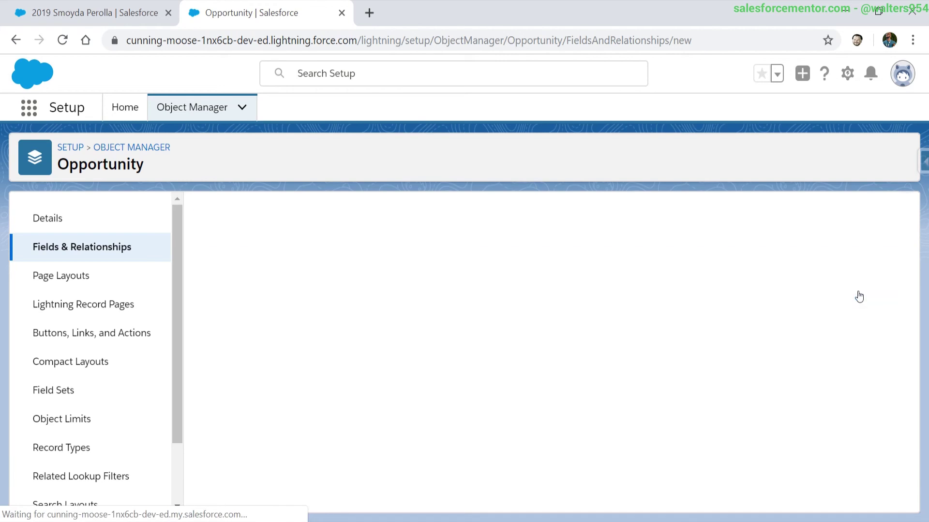
# Reload the 2019 Smoyda Perolla opportunity until Net Income is calculated and check its value against Amount and Title Cost
pyautogui.click(121, 14)
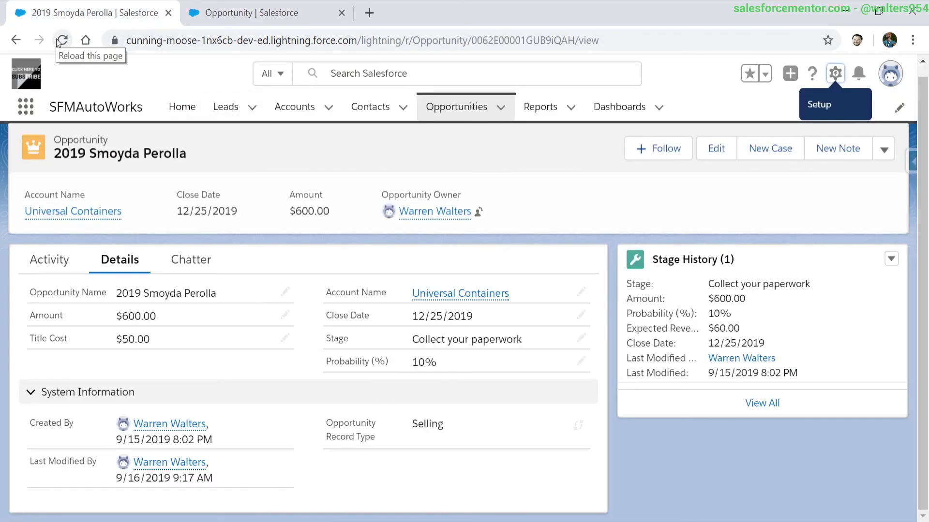
pyautogui.click(62, 40)
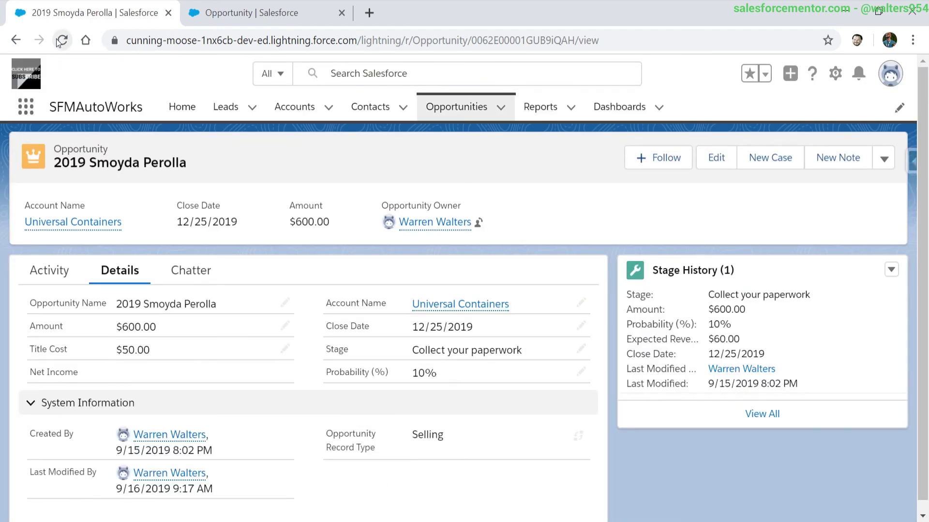
pyautogui.doubleClick(72, 370)
pyautogui.click(219, 373)
pyautogui.click(62, 40)
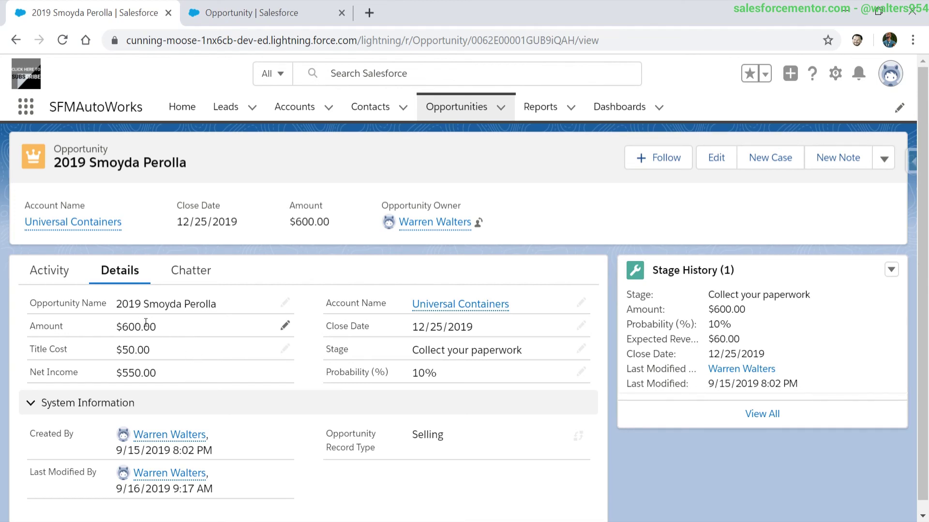
pyautogui.moveTo(122, 377); pyautogui.dragTo(181, 371)
pyautogui.click(181, 373)
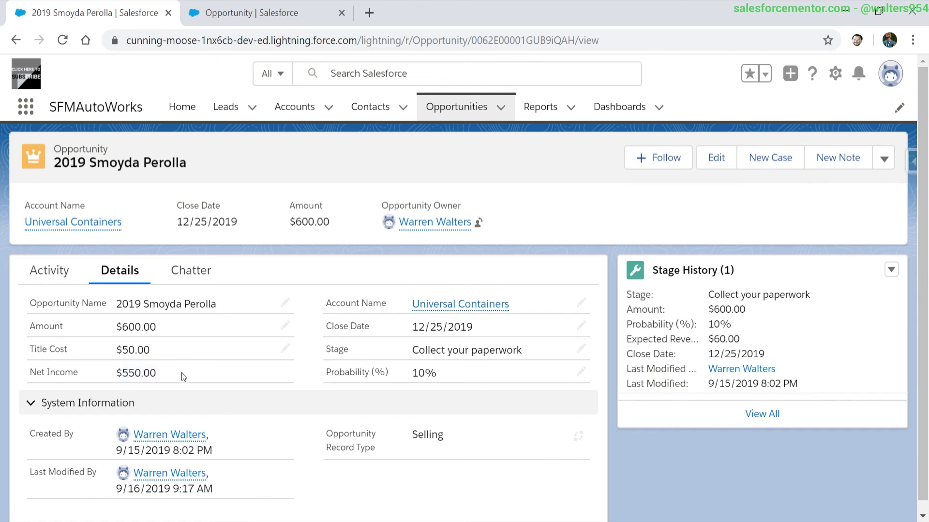
# Set the opportunity's Title Cost to 100 and save the record
pyautogui.click(285, 349)
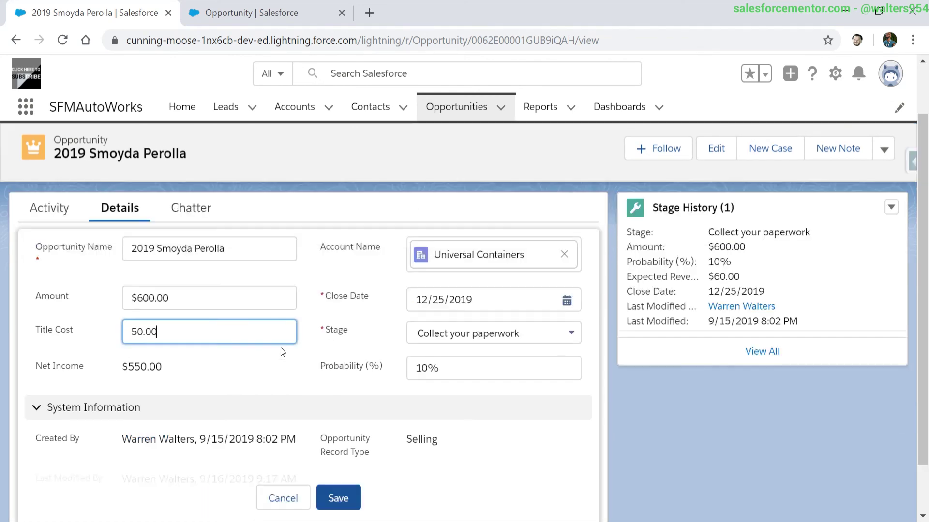
pyautogui.tripleClick(240, 326)
pyautogui.write('100')
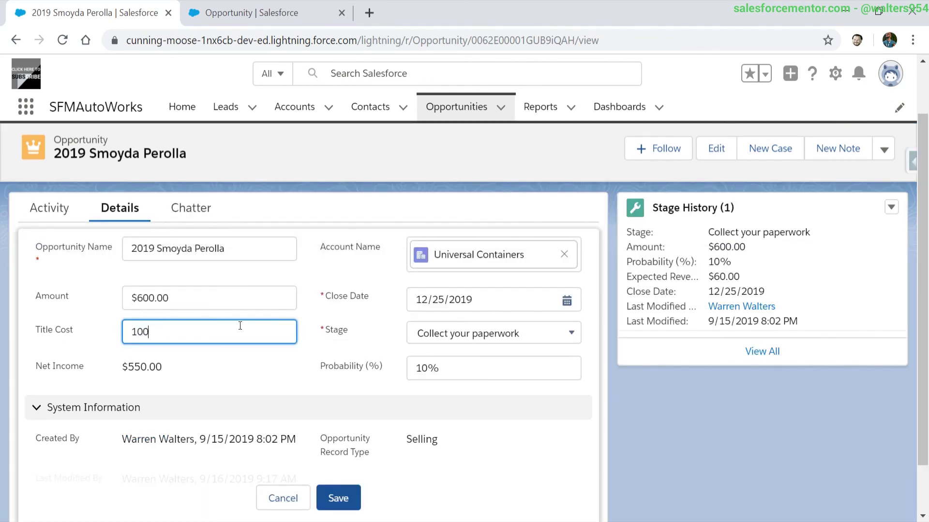
pyautogui.click(349, 494)
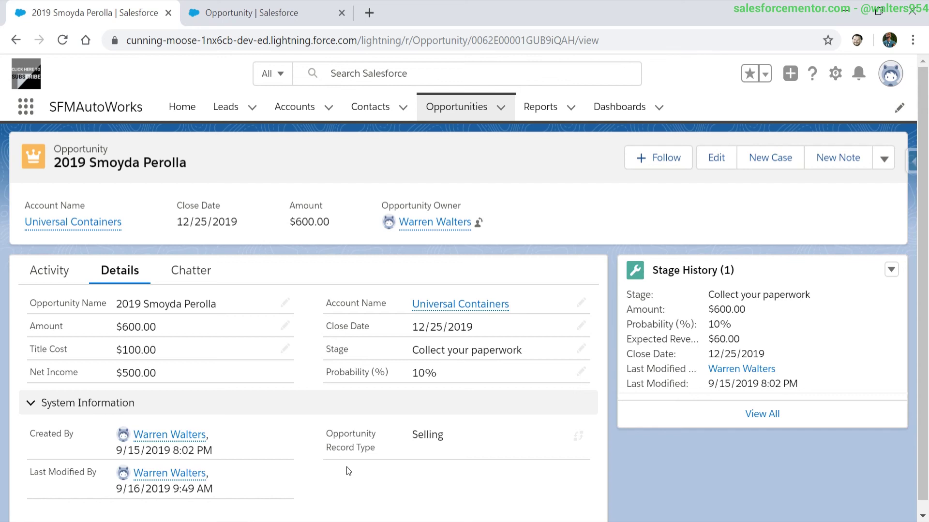
# Set the opportunity's Amount to 1000 and save the record
pyautogui.click(285, 326)
pyautogui.click(84, 315)
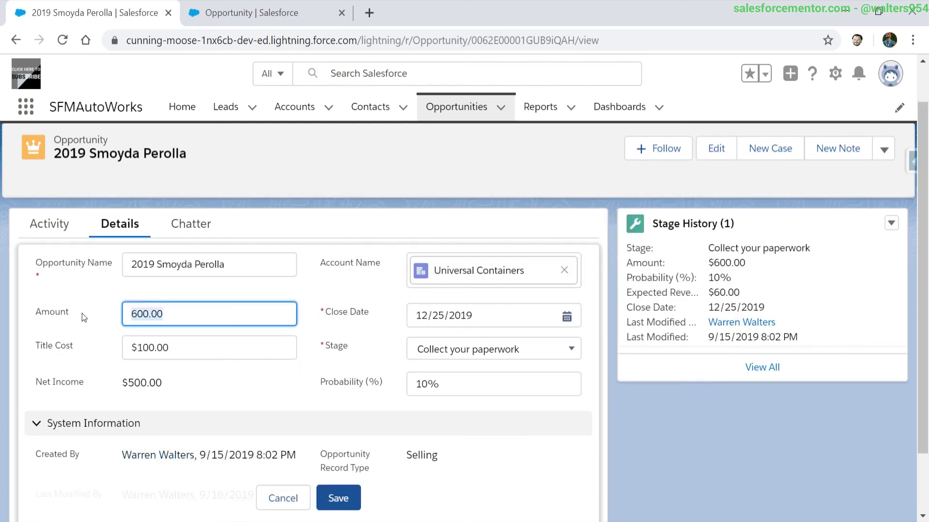
pyautogui.write('1000')
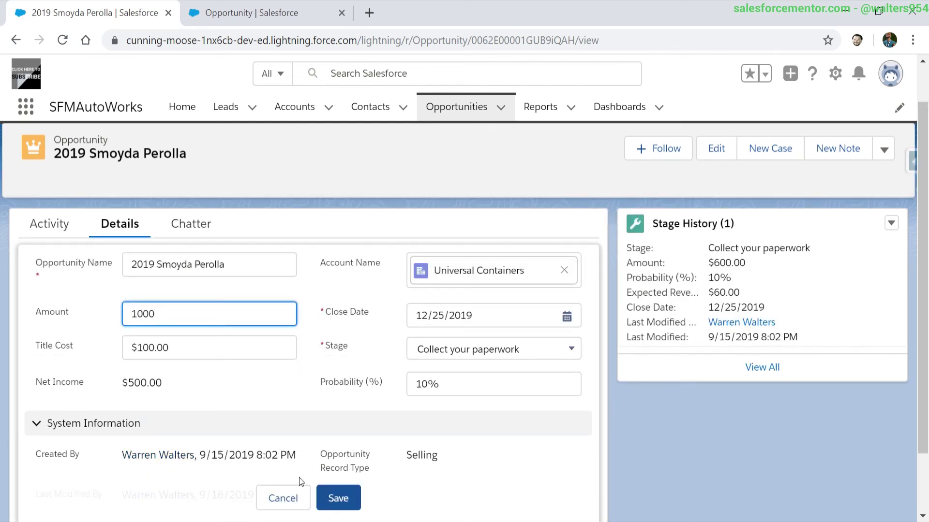
pyautogui.click(326, 502)
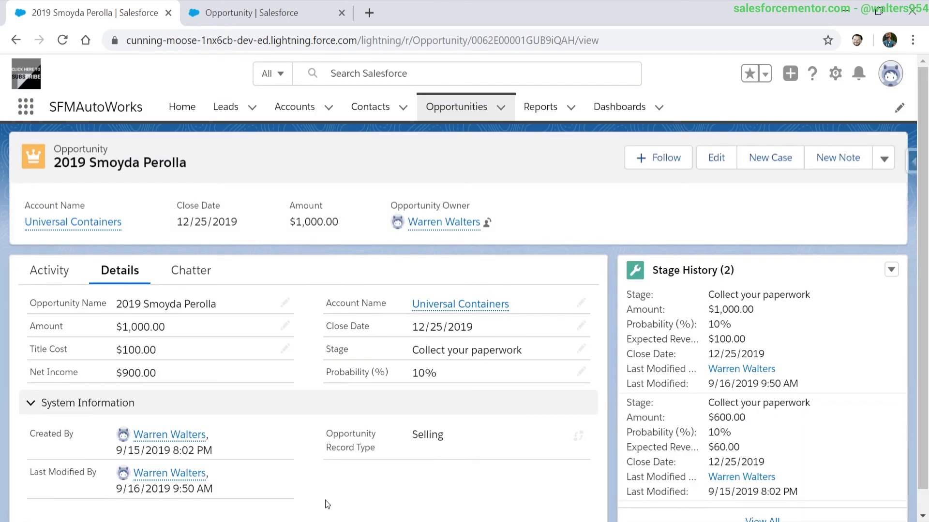